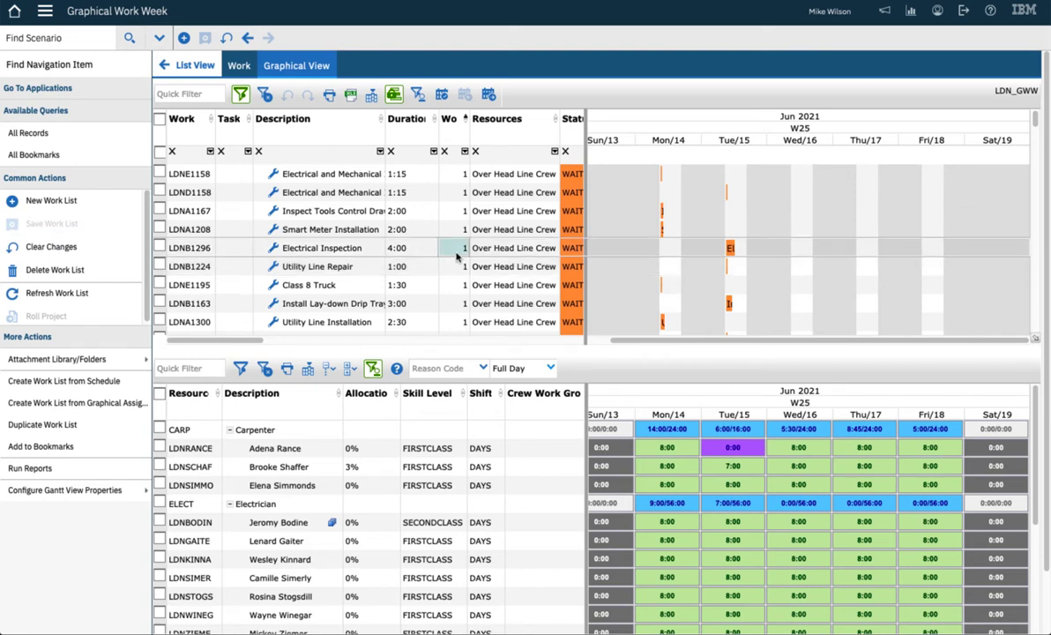
Collapse the crew list into the Carpenter, Electrician, Mechanic and Over Head Line Crew groups
click(395, 250)
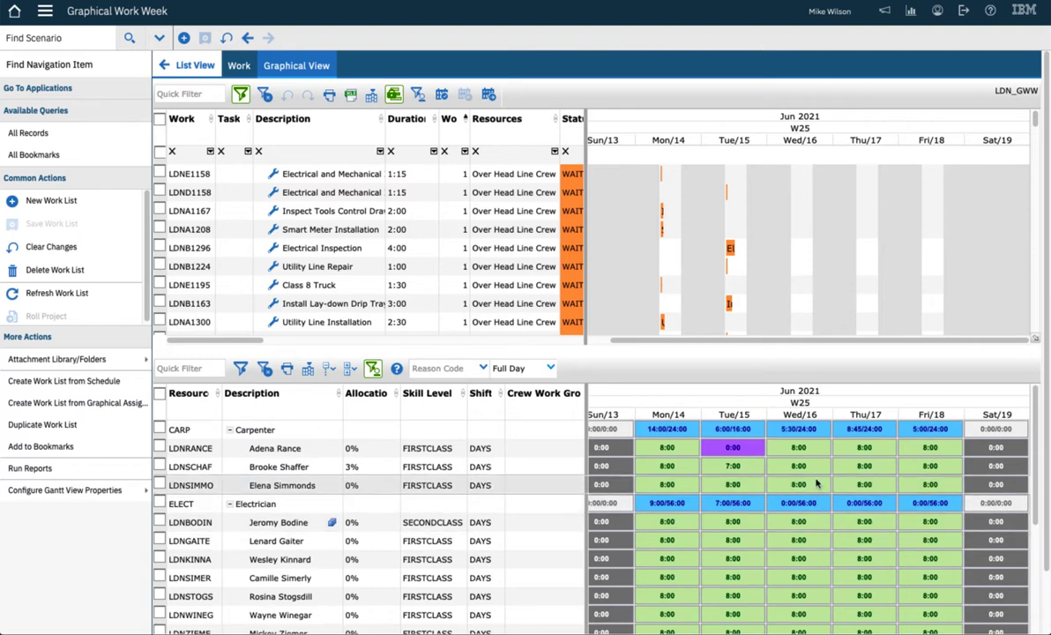
click(275, 426)
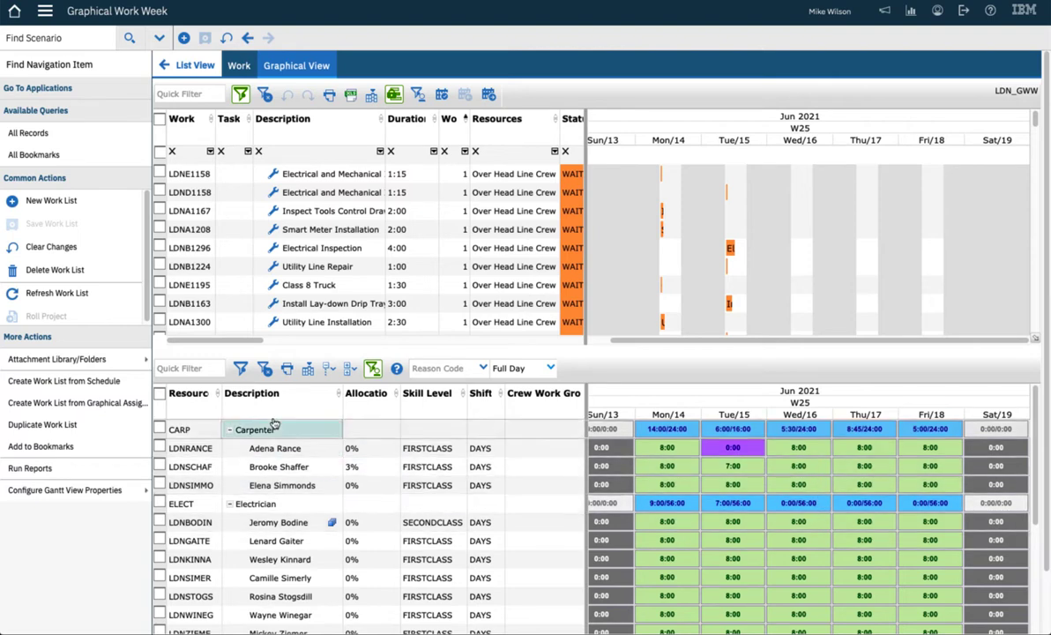
click(349, 372)
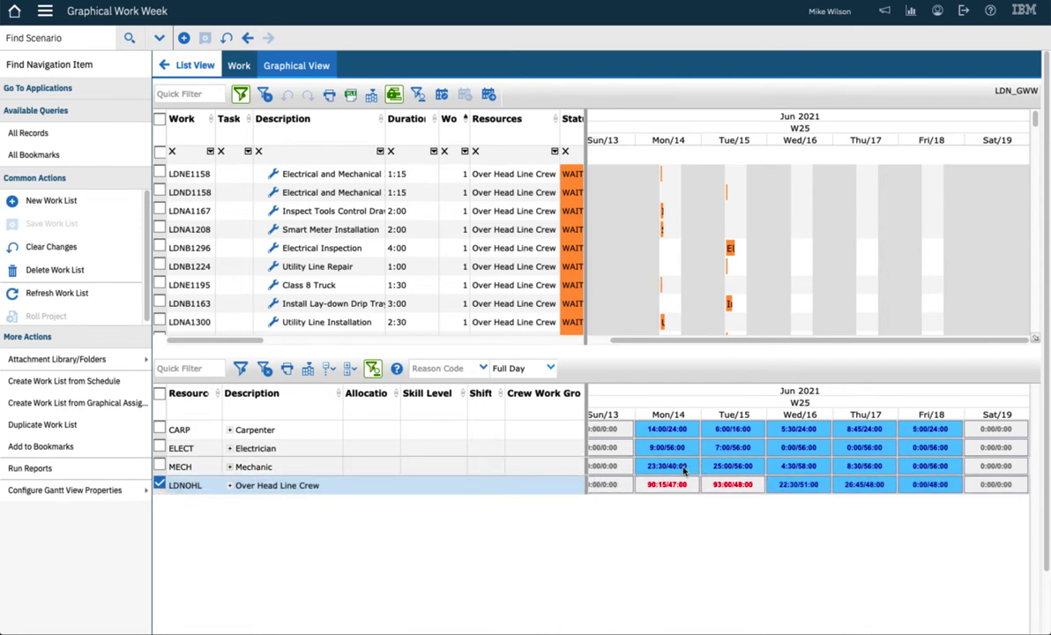
Filter the work list's priority column to show only value 9 work orders
click(465, 152)
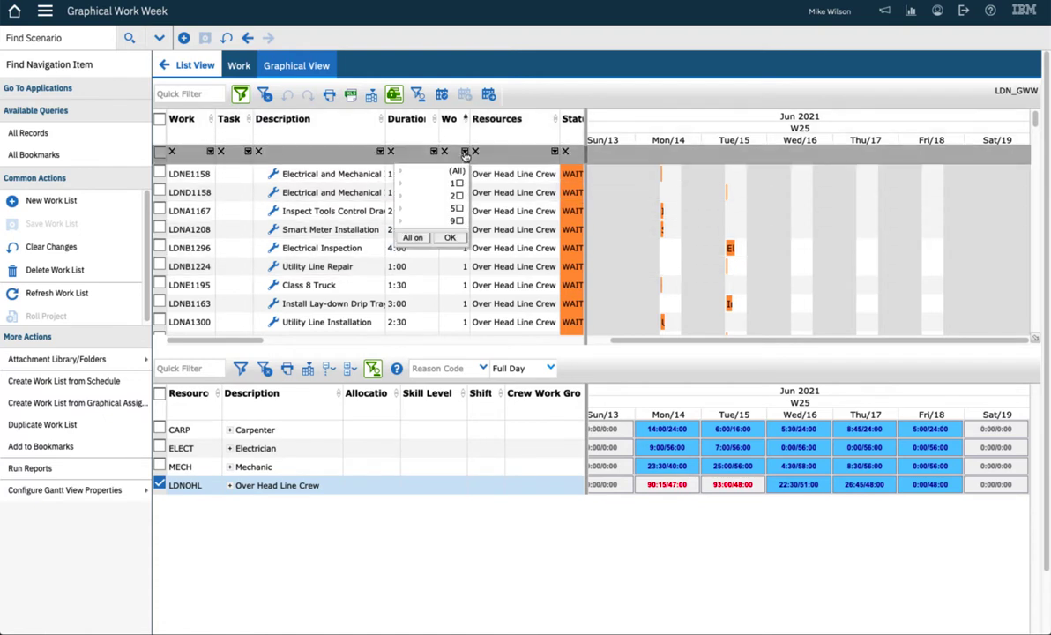
click(459, 222)
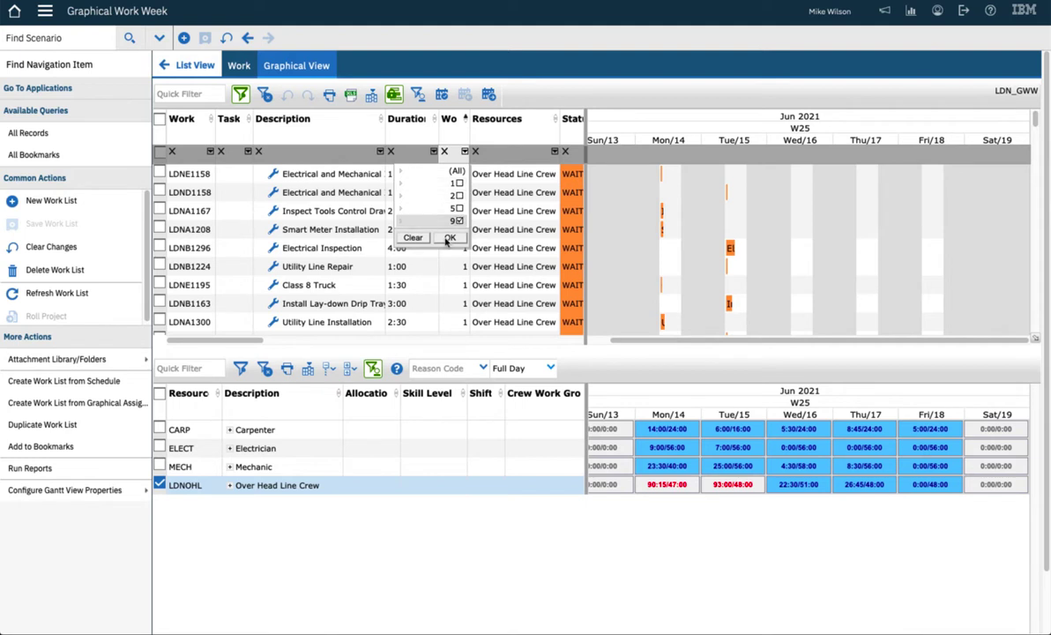
click(450, 238)
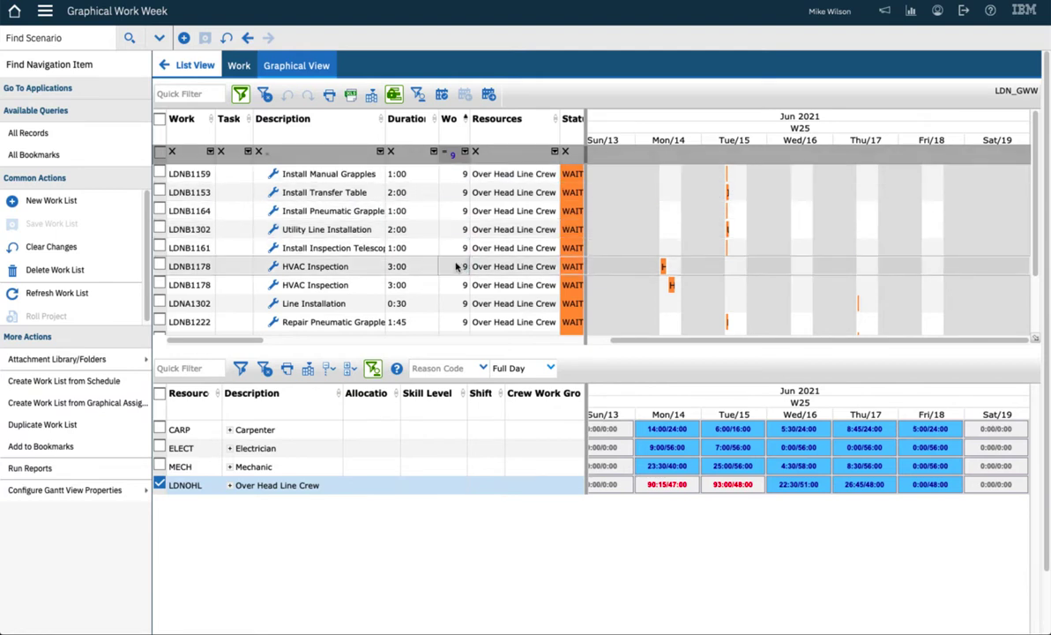
Select all priority 9 work orders and set their work day to Monday, June 21
click(160, 118)
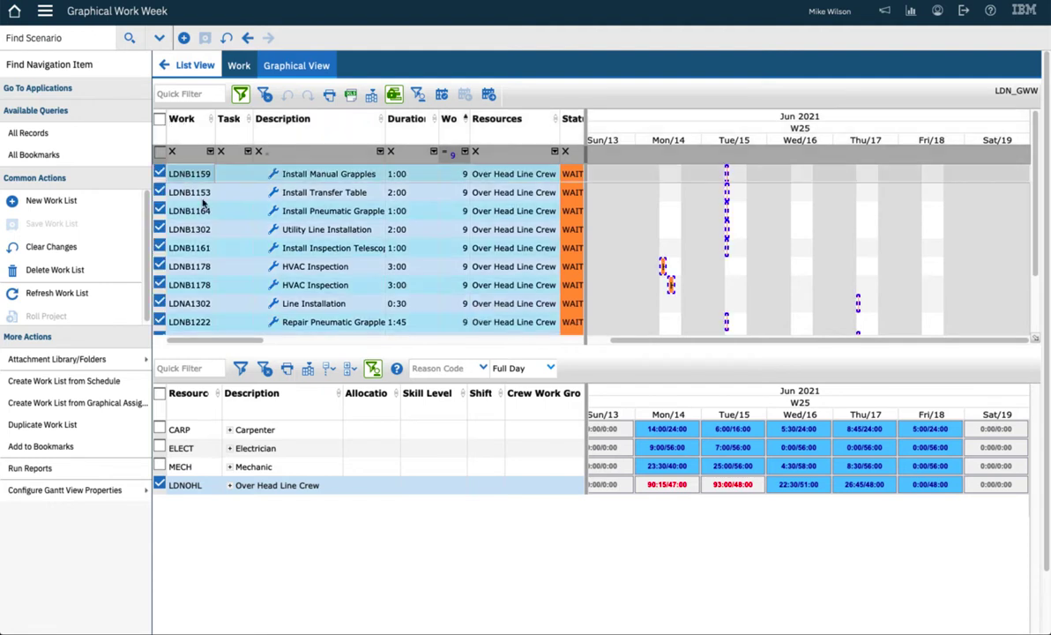
right_click(727, 227)
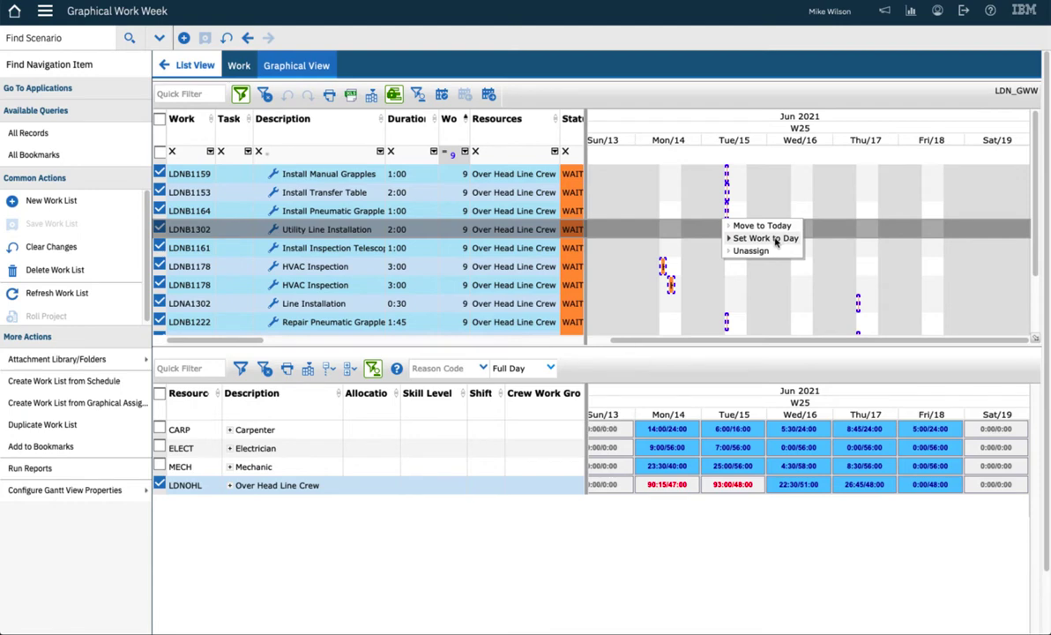
click(765, 238)
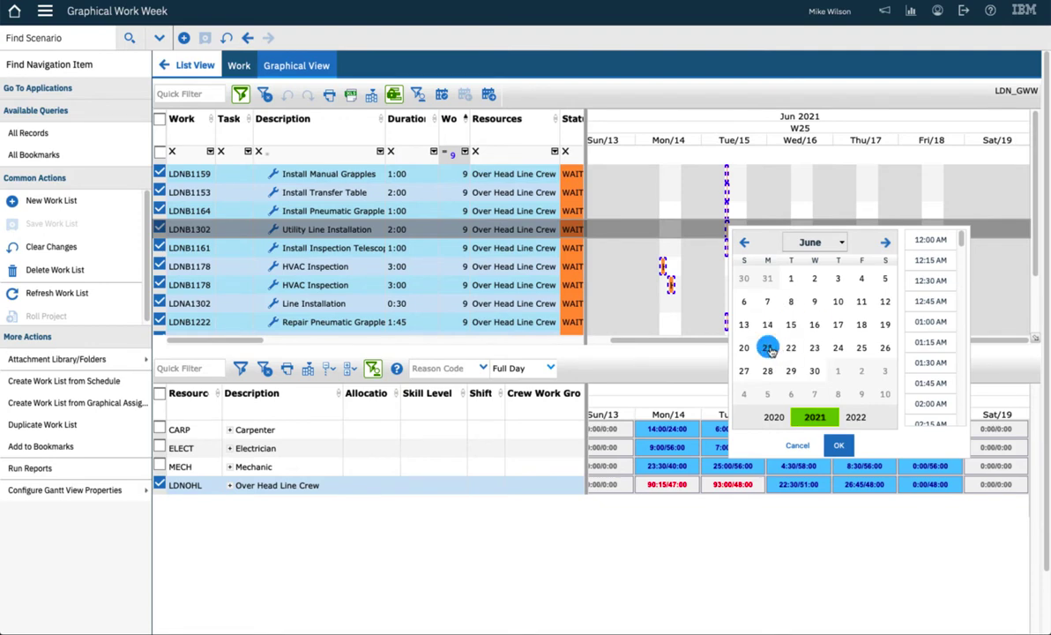
click(768, 349)
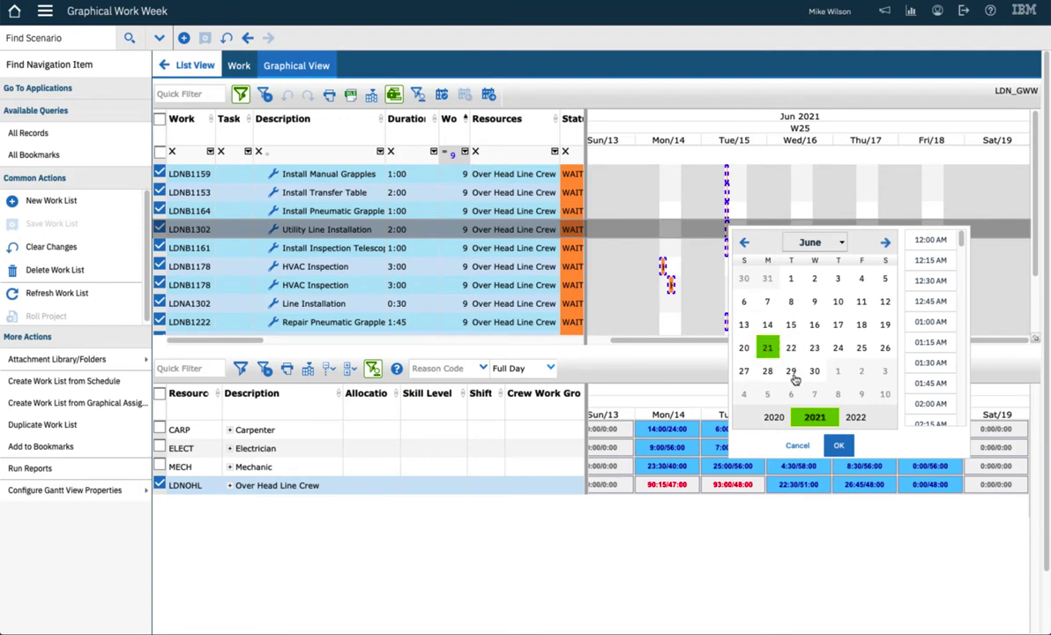
click(841, 445)
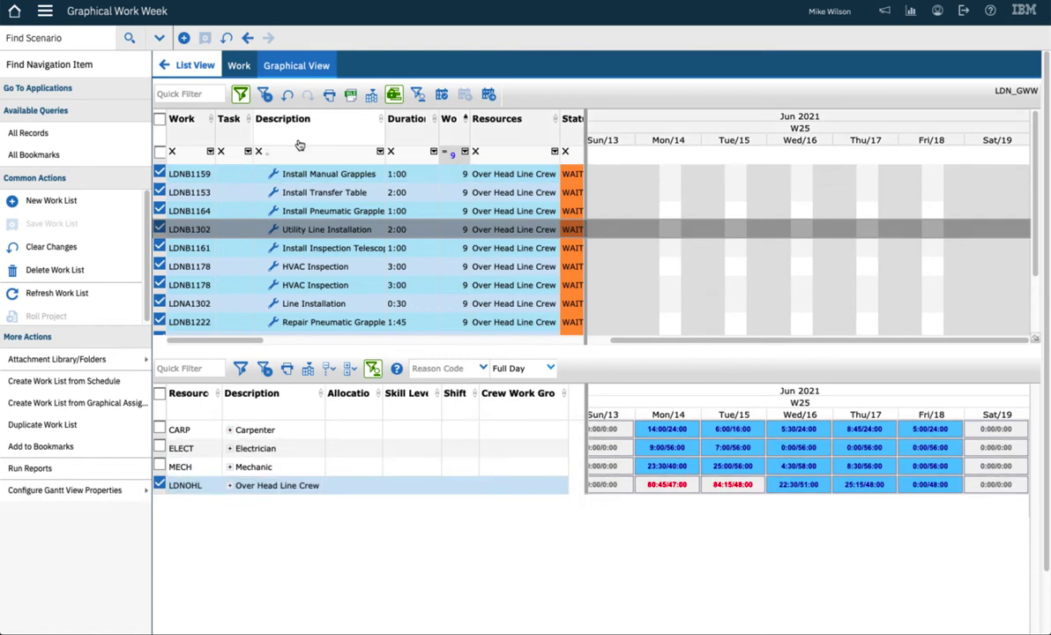
Clear the priority 9 filter and expand the crews to list individual carpenters and electricians
click(266, 99)
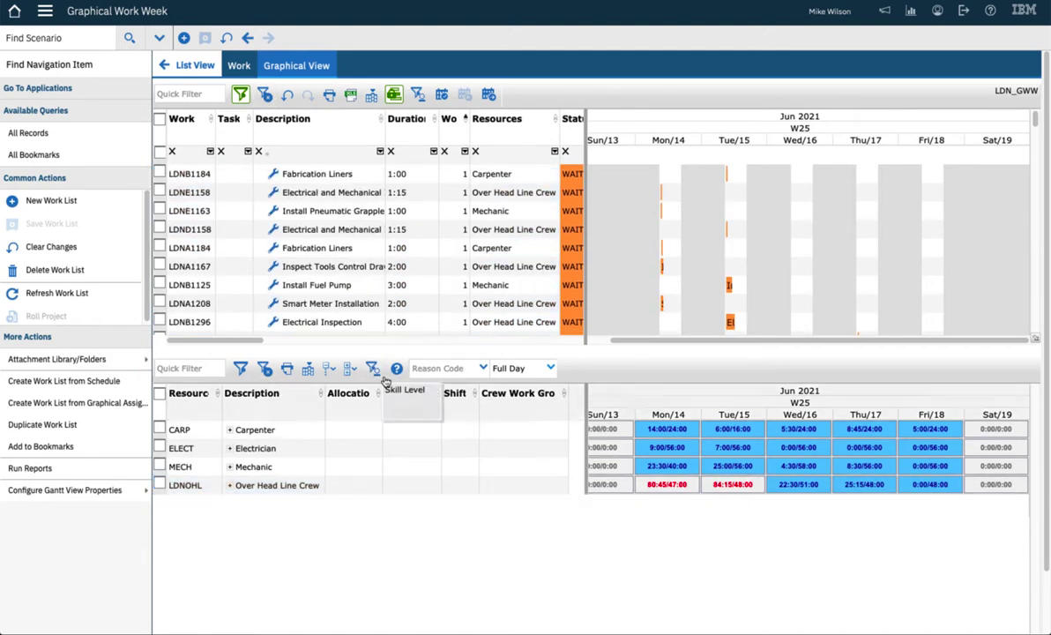
click(328, 368)
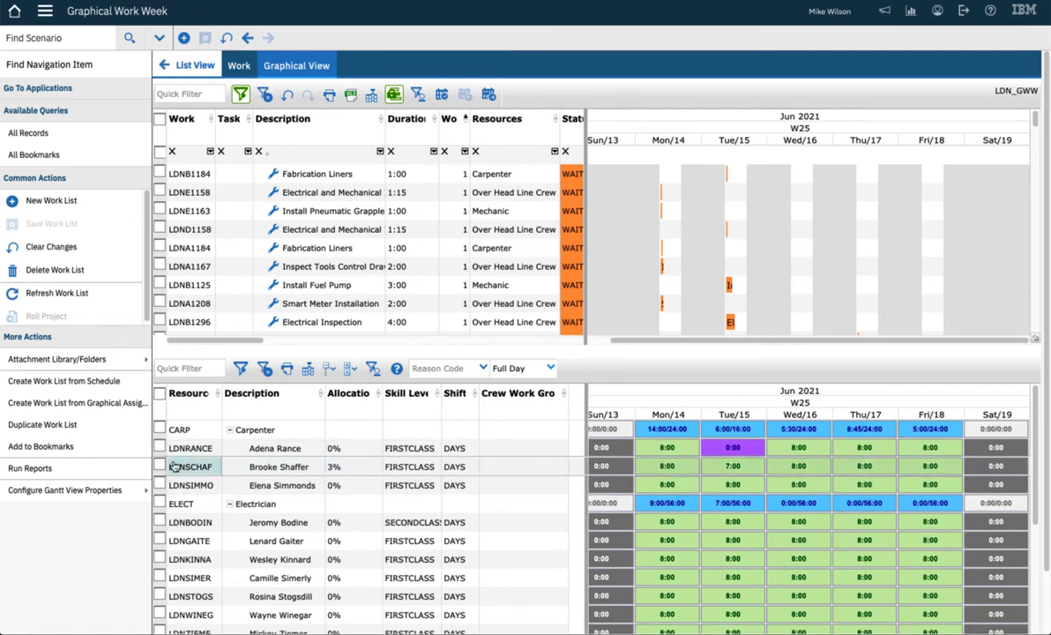
Filter work to the CARP crew and lasso all the carpenter work bars in the Gantt
click(160, 429)
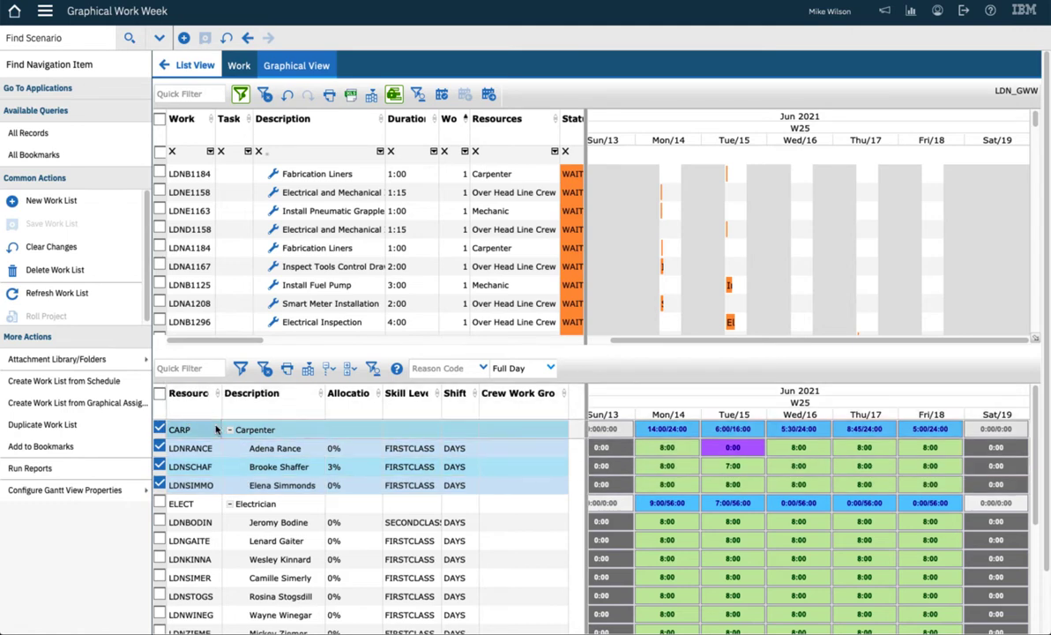
click(373, 370)
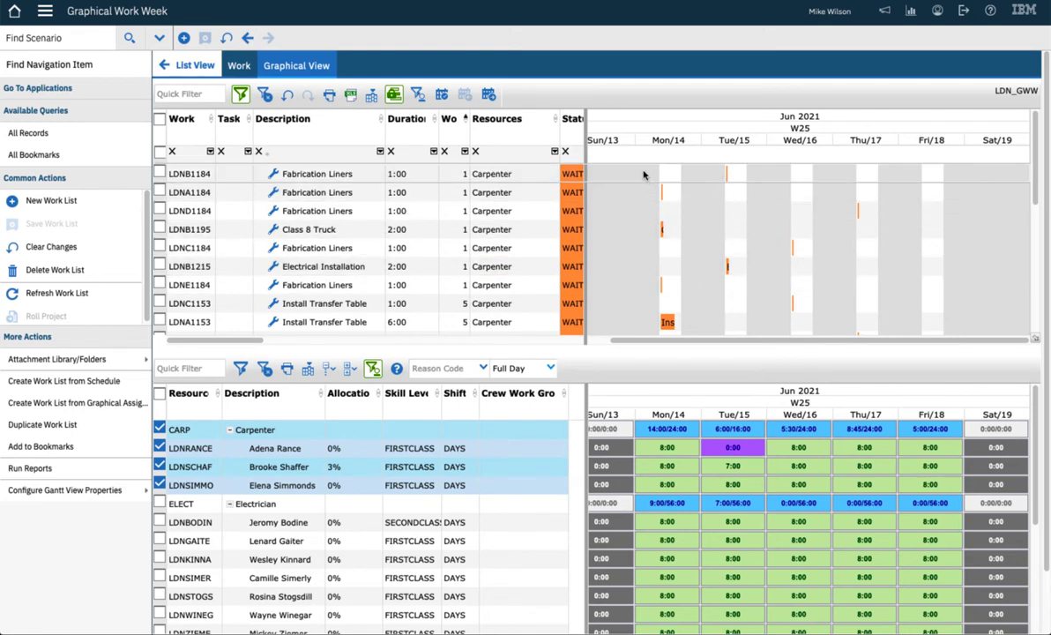
drag(650, 182, 902, 335)
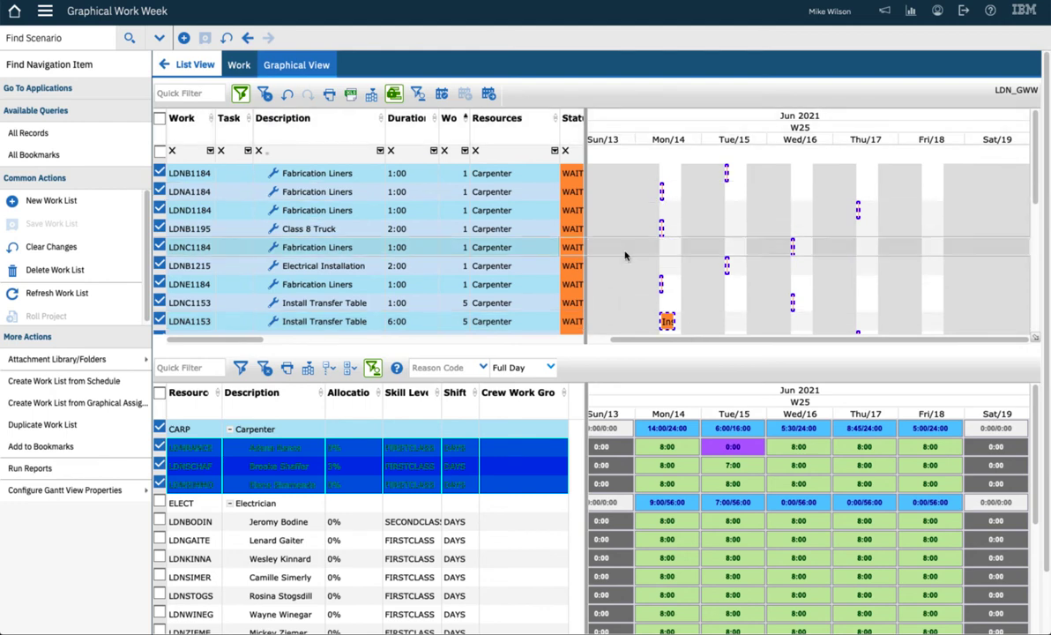
double_click(672, 470)
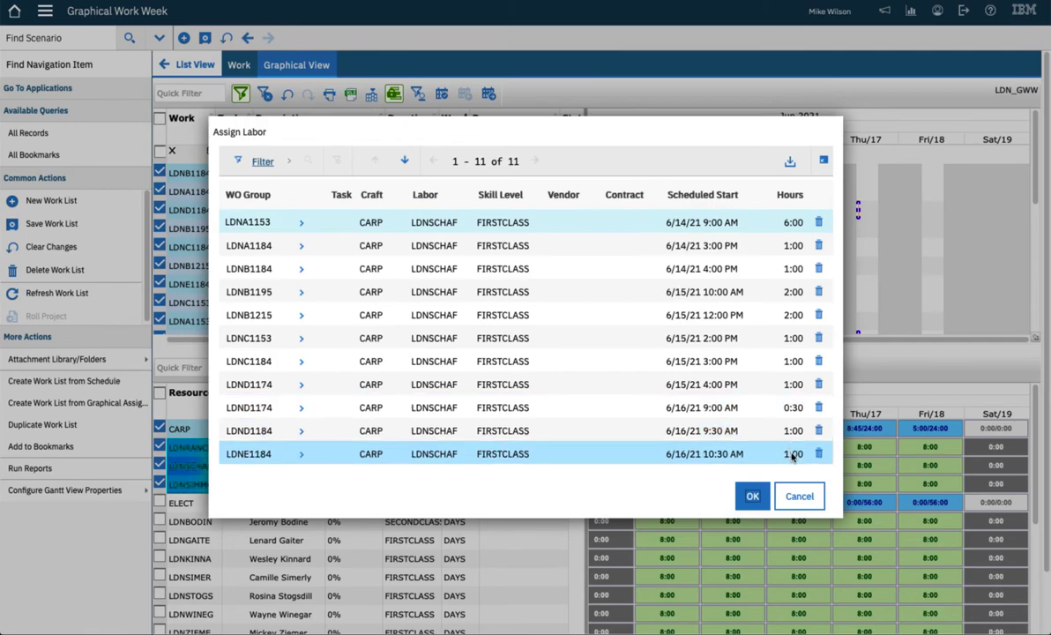
click(752, 495)
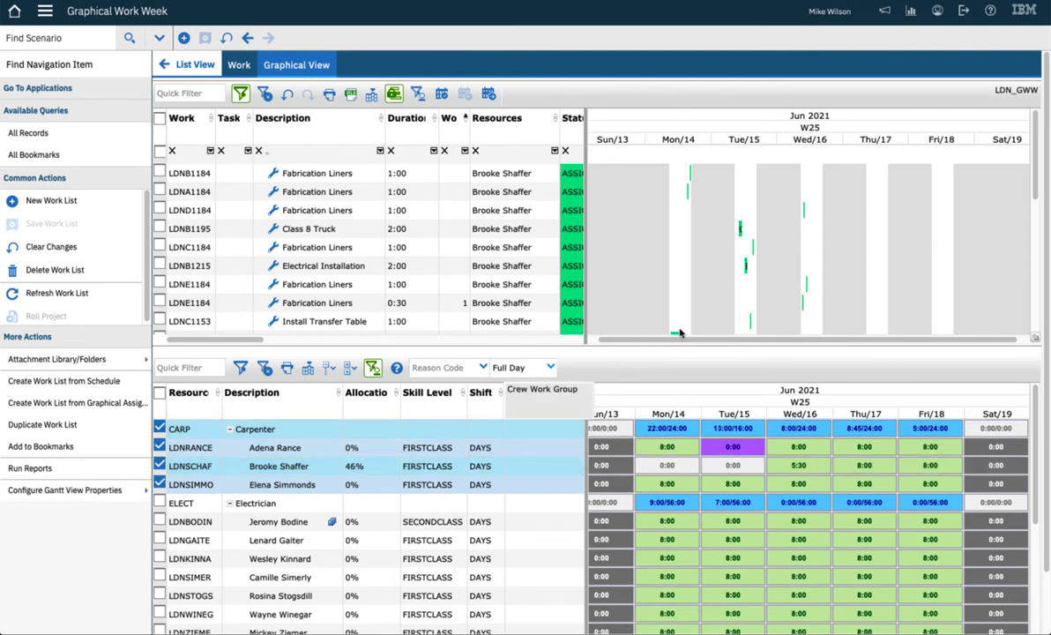
scroll(746, 269, down, 3)
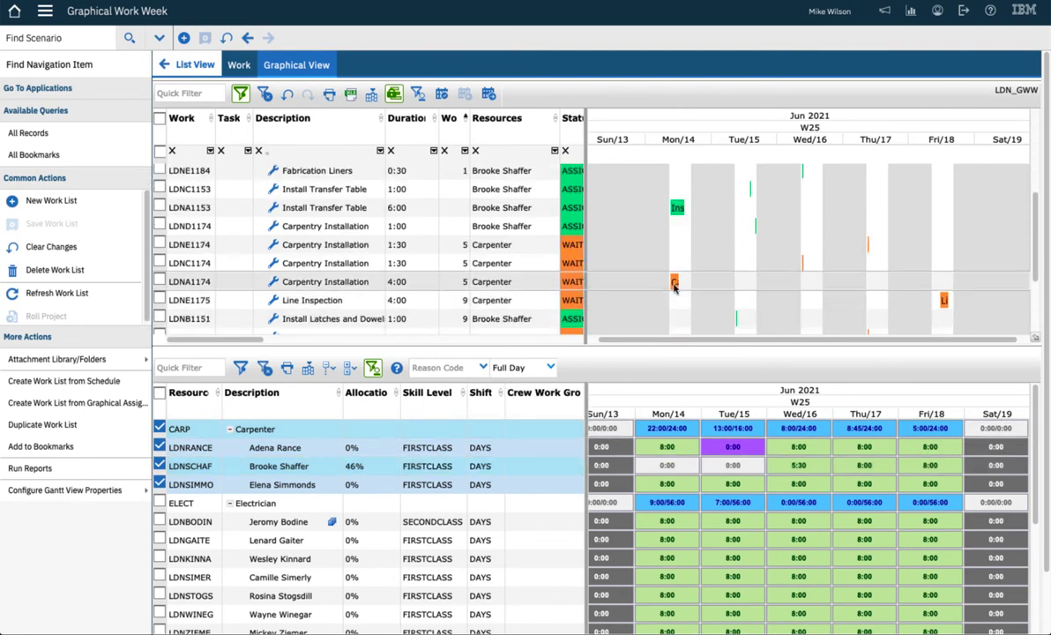
click(677, 284)
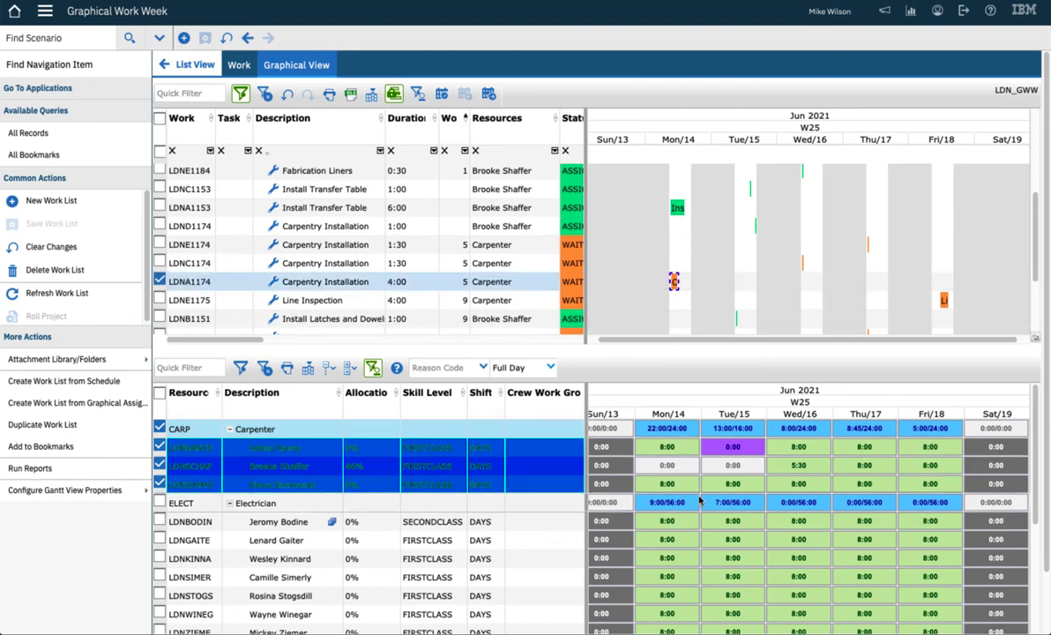
click(789, 468)
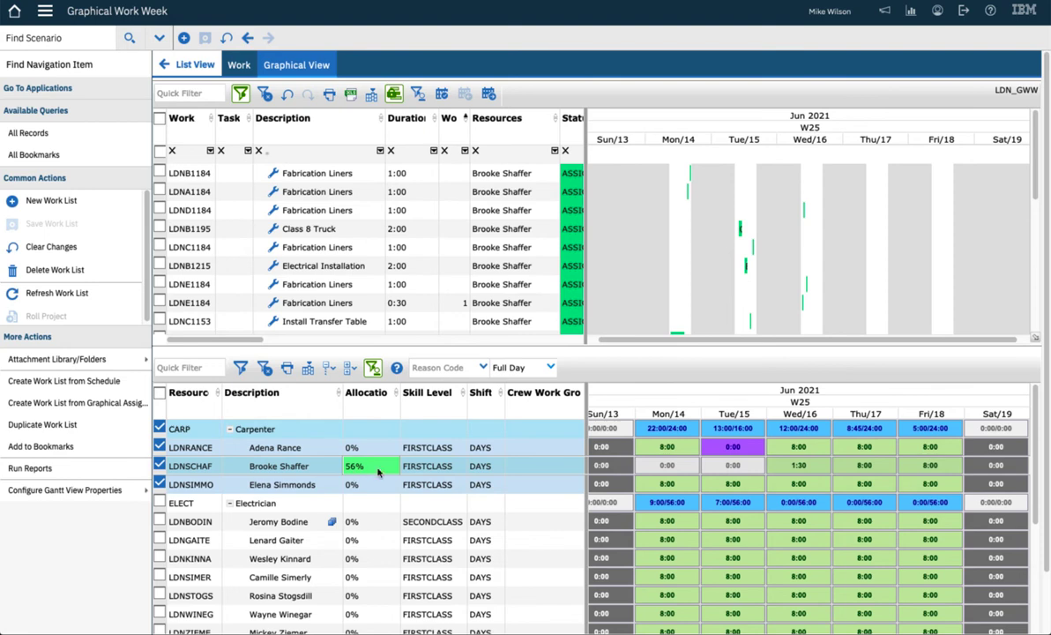
click(372, 367)
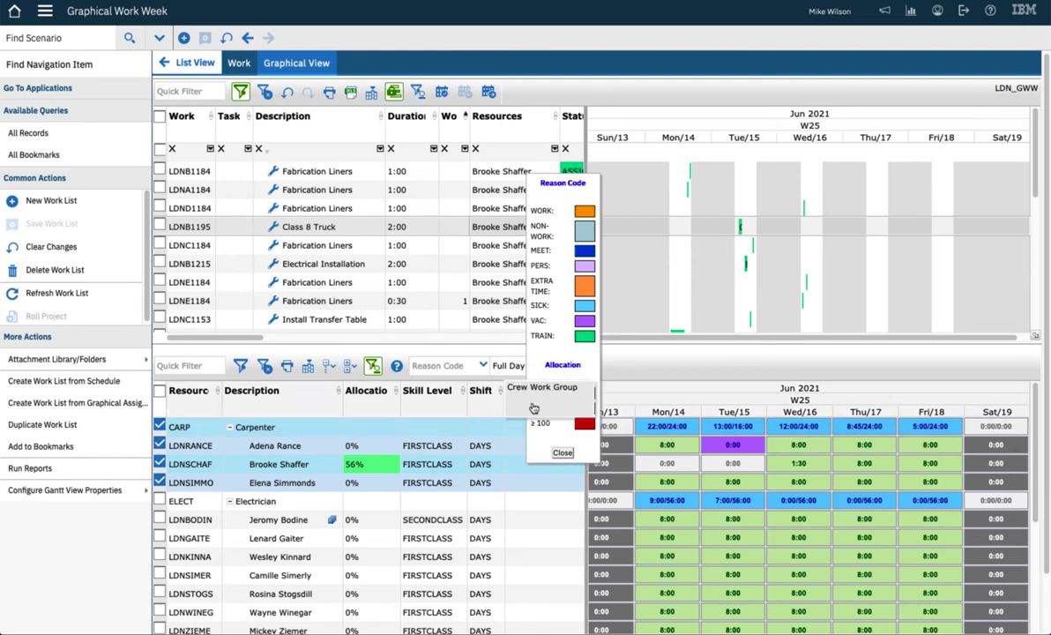
click(562, 453)
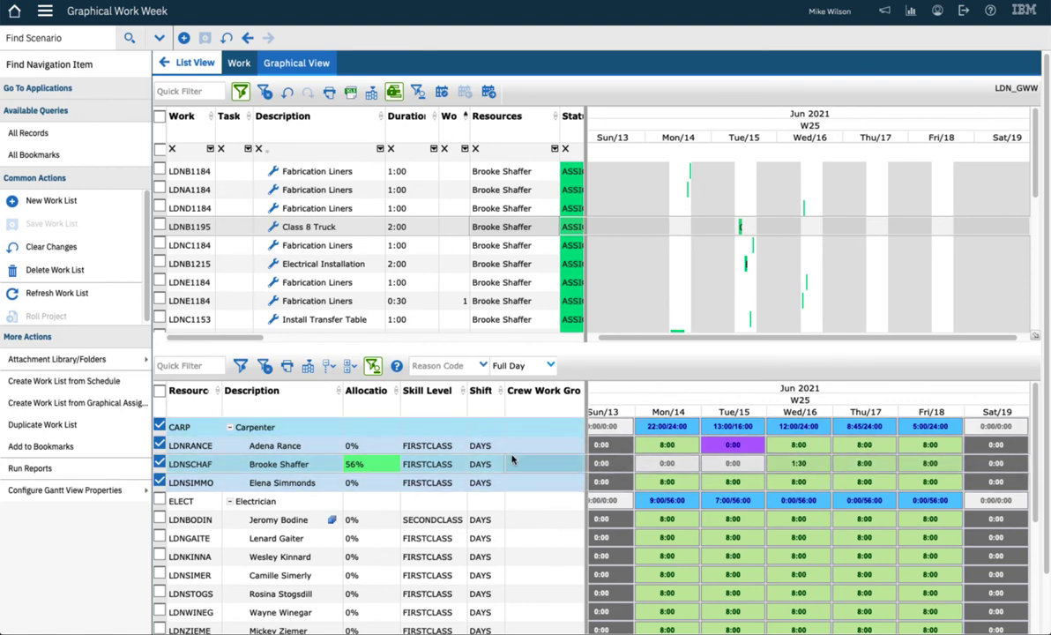
click(482, 365)
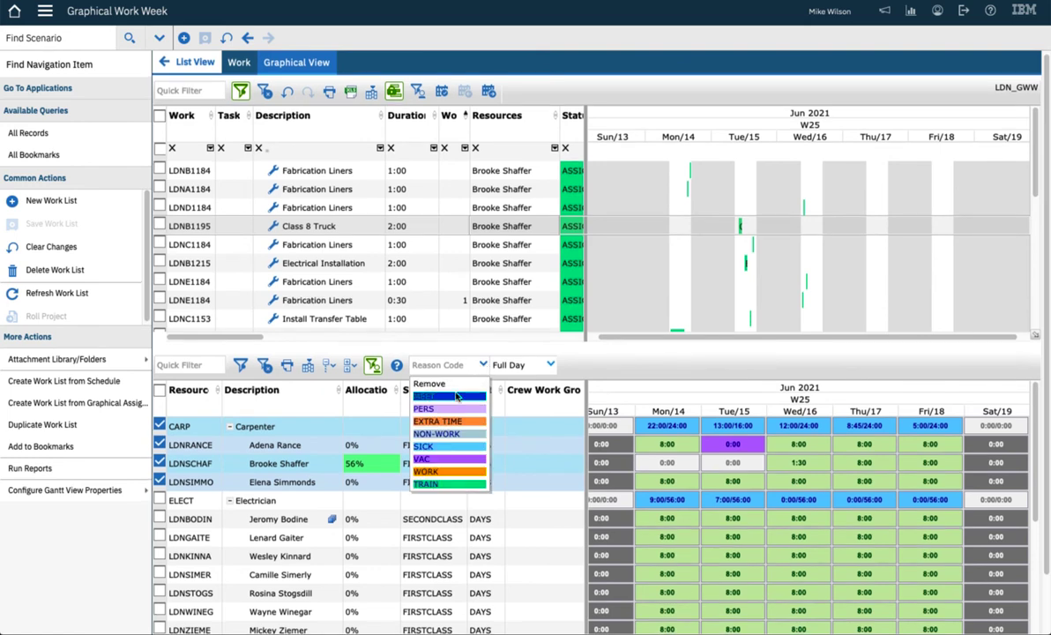
click(424, 446)
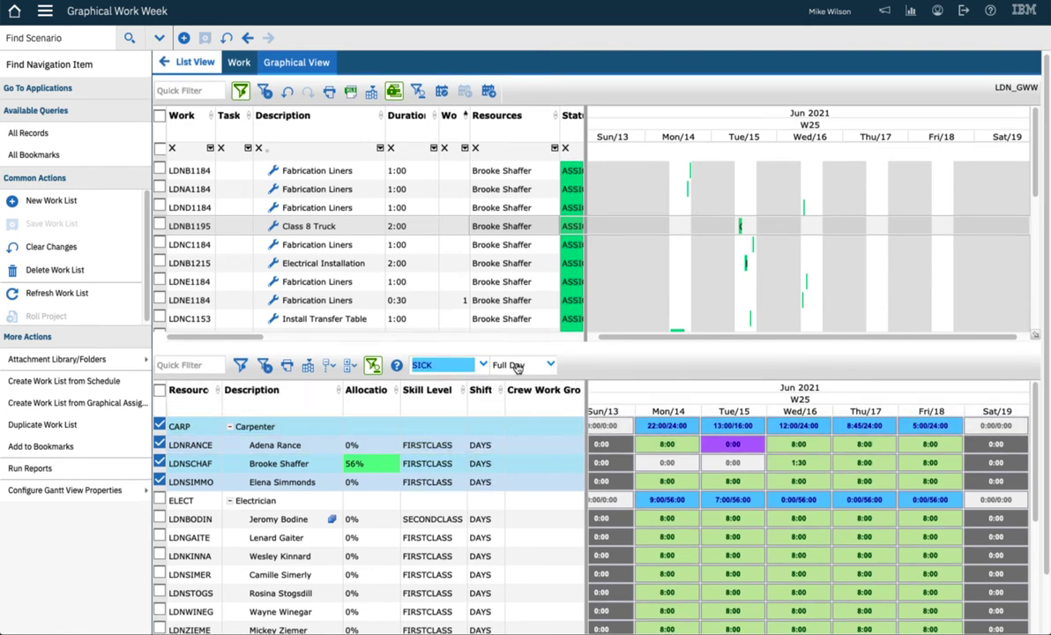
click(733, 466)
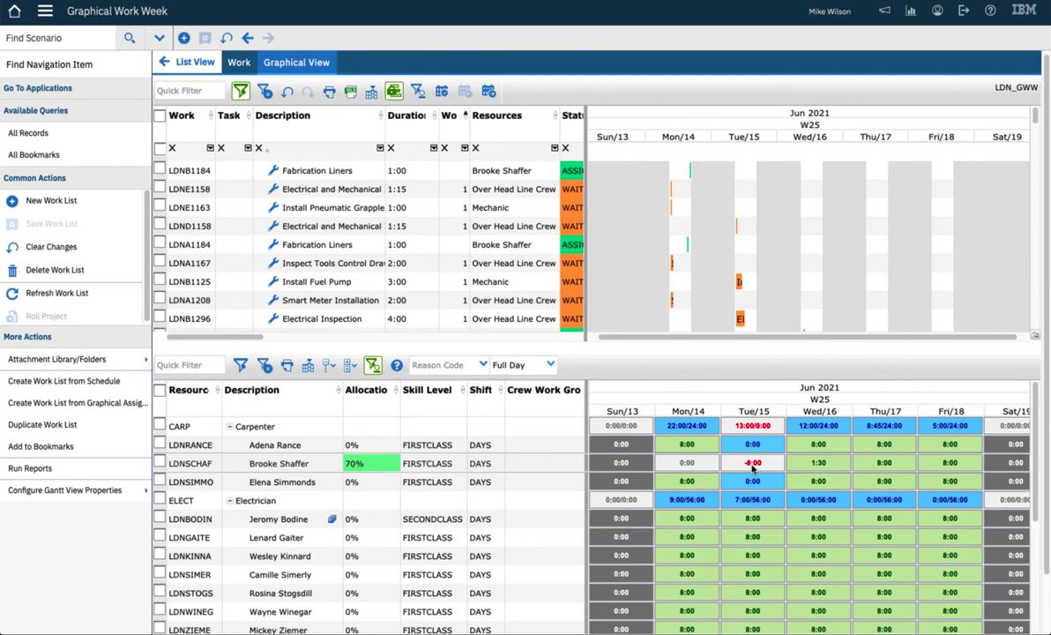
right_click(752, 465)
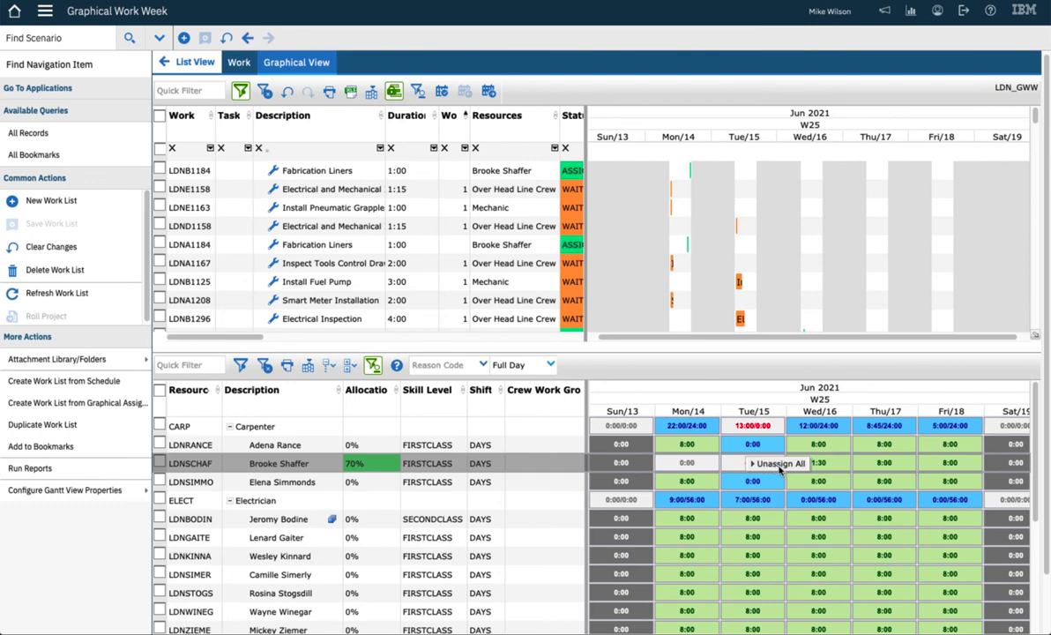
click(778, 463)
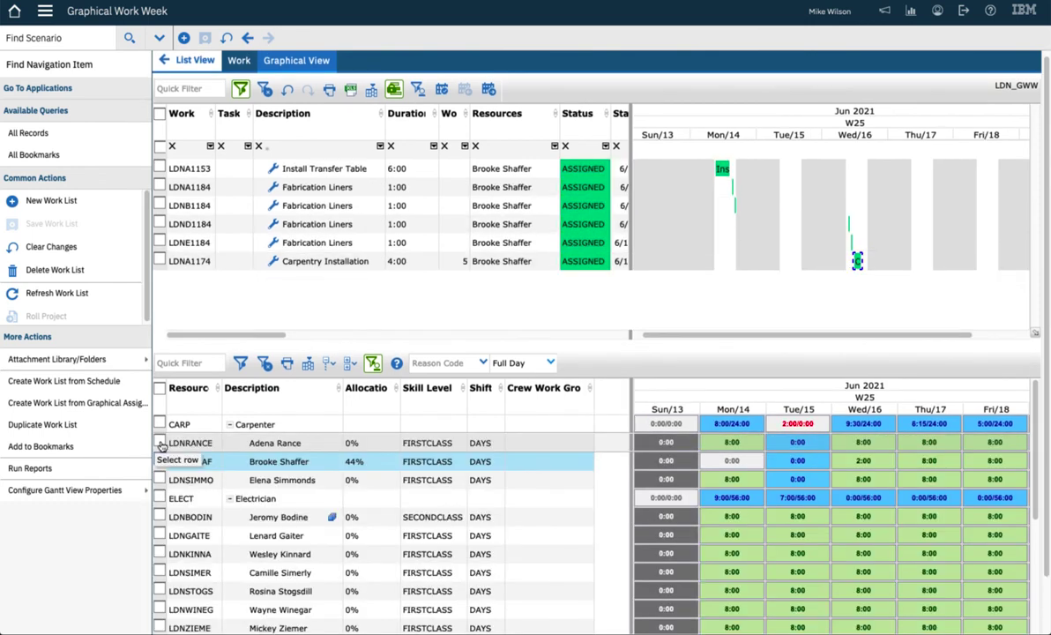
Check the Carpenter group and its members, then lasso LDNA1175 and three more waiting Tuesday orders
click(160, 460)
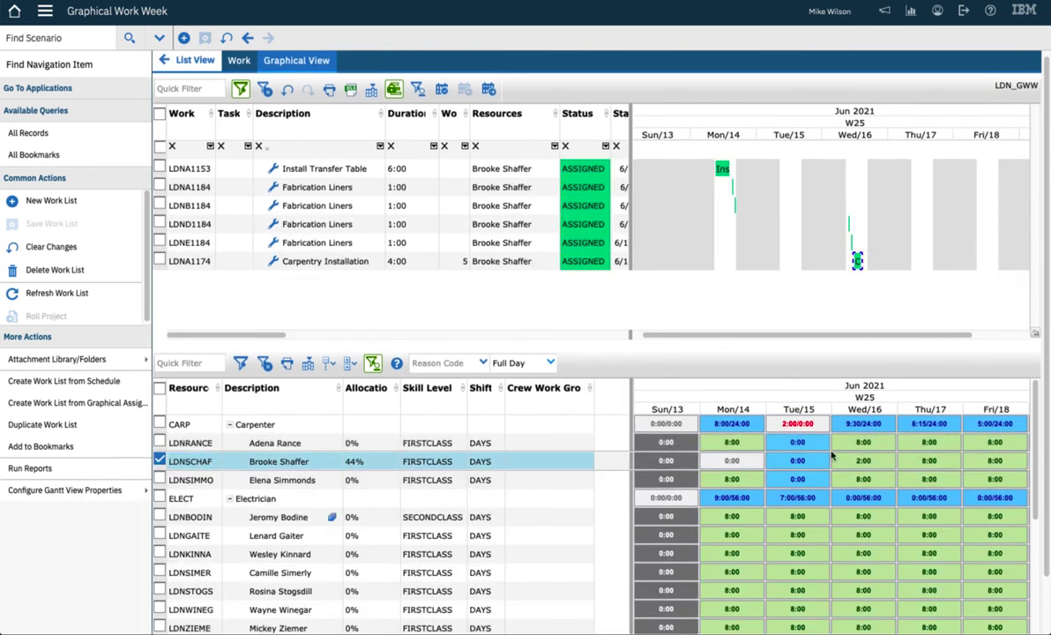
click(160, 424)
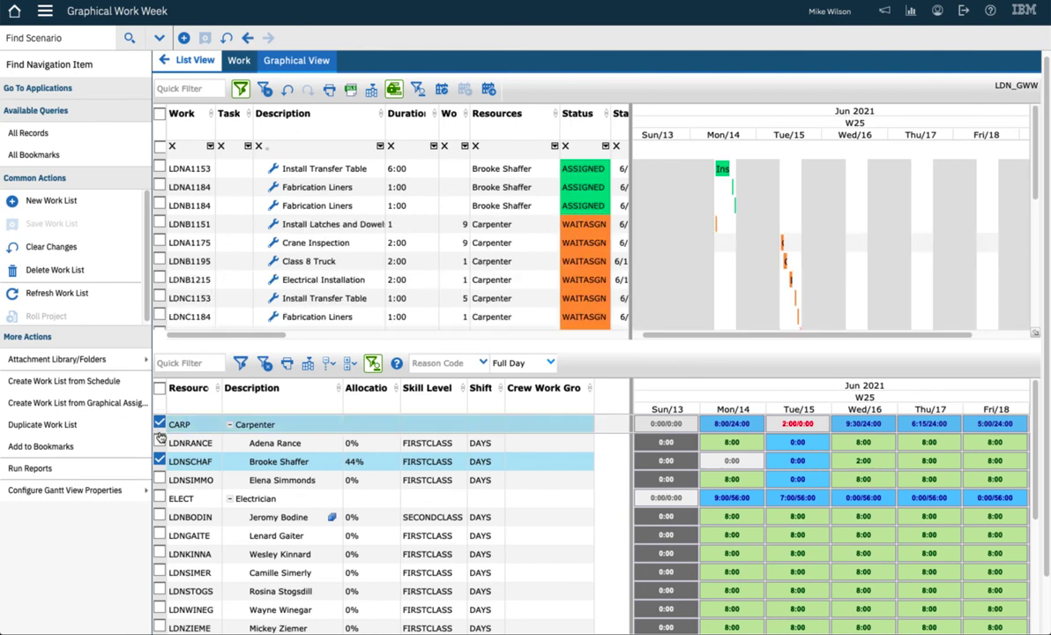
click(159, 480)
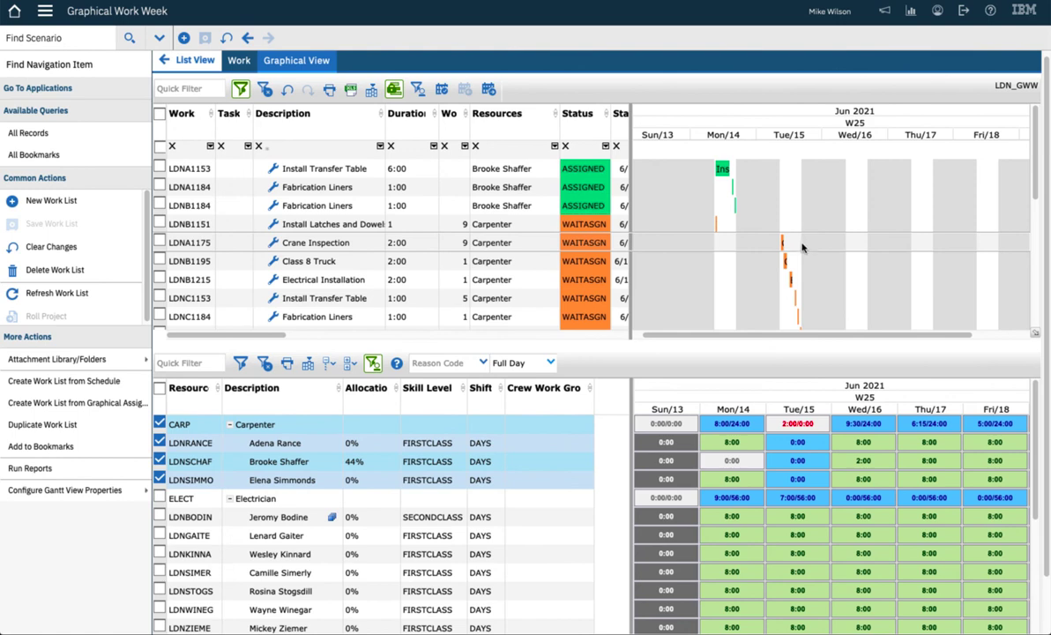
click(758, 239)
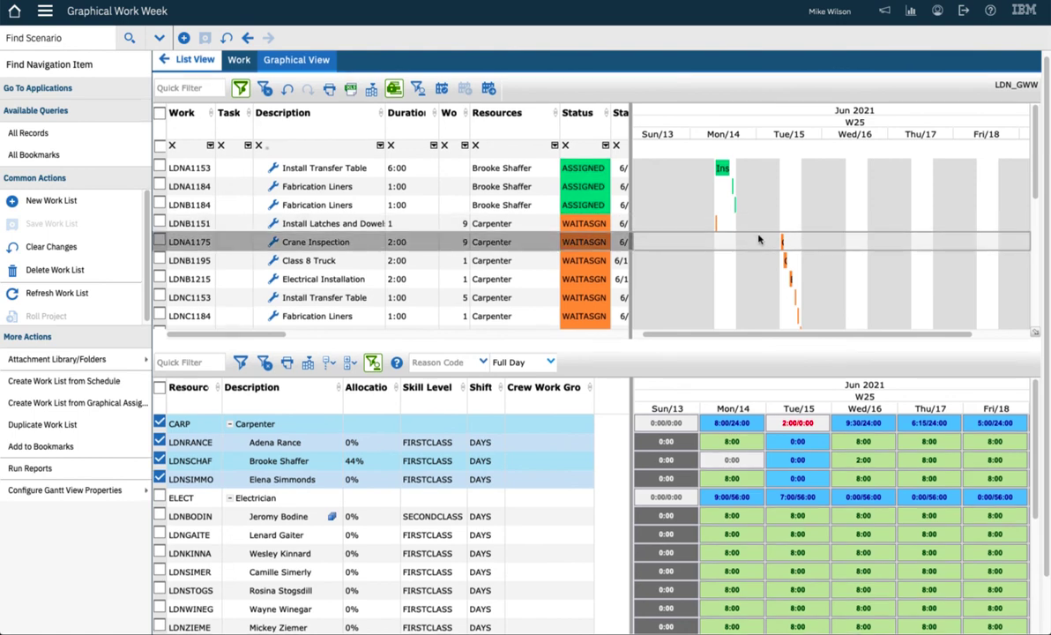
mouse_move(763, 231)
mouse_down()
mouse_move(822, 303)
mouse_move(805, 306)
mouse_up()
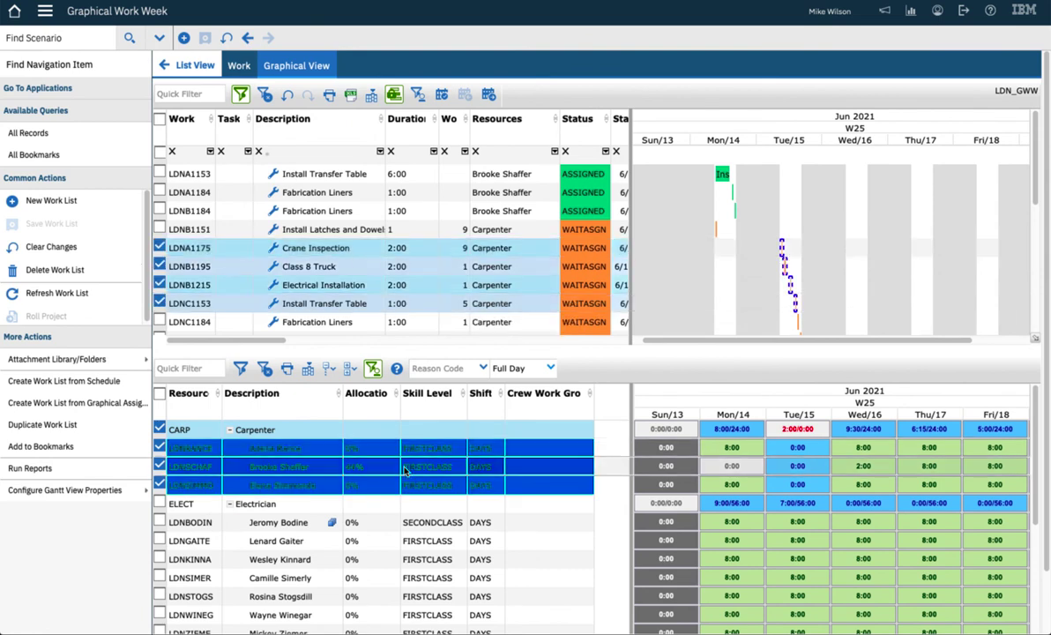